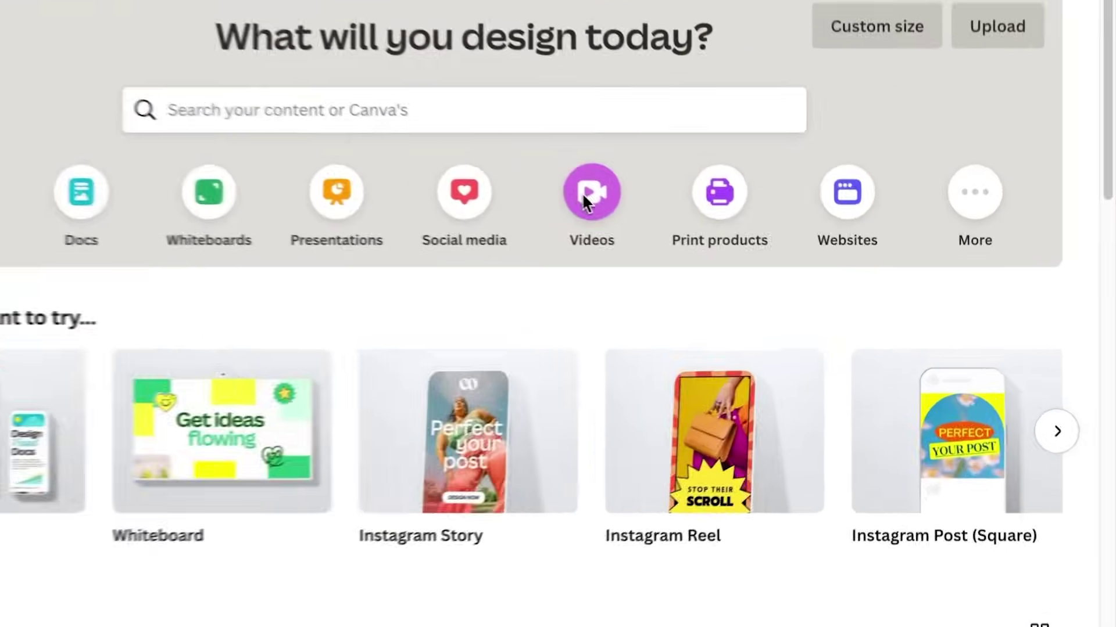
Step: Start a blank vertical Mobile Video design from the Videos category
{"action": "left_click", "coordinate": [720, 250]}
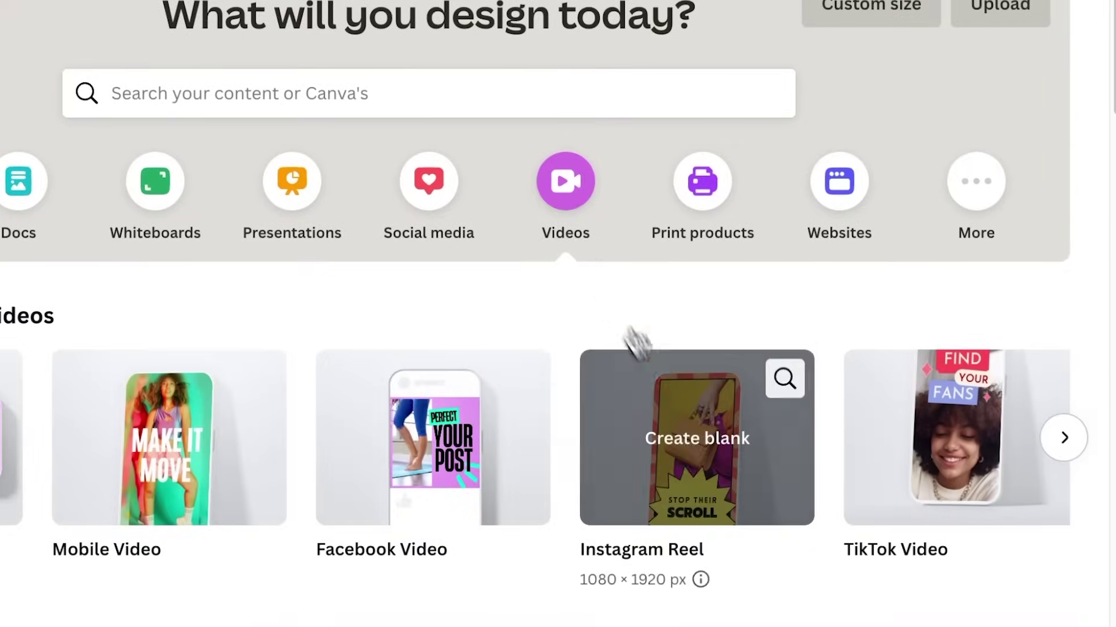
{"action": "left_click", "coordinate": [699, 445]}
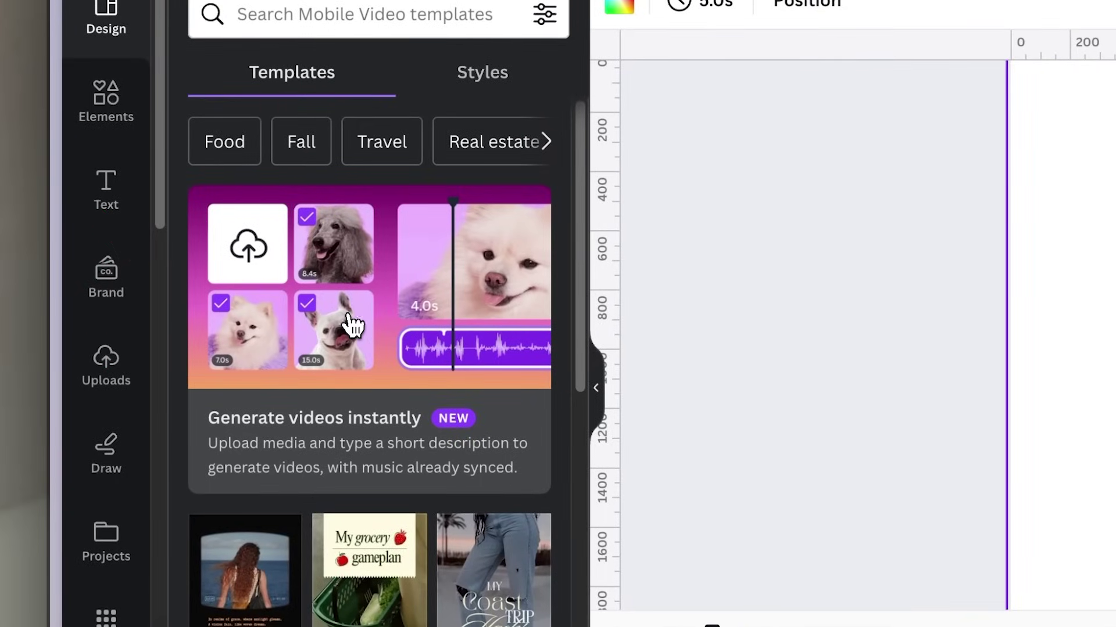
Step: Upload all ten clips and images from the WFH folder into Generate videos instantly
{"action": "left_click", "coordinate": [351, 320]}
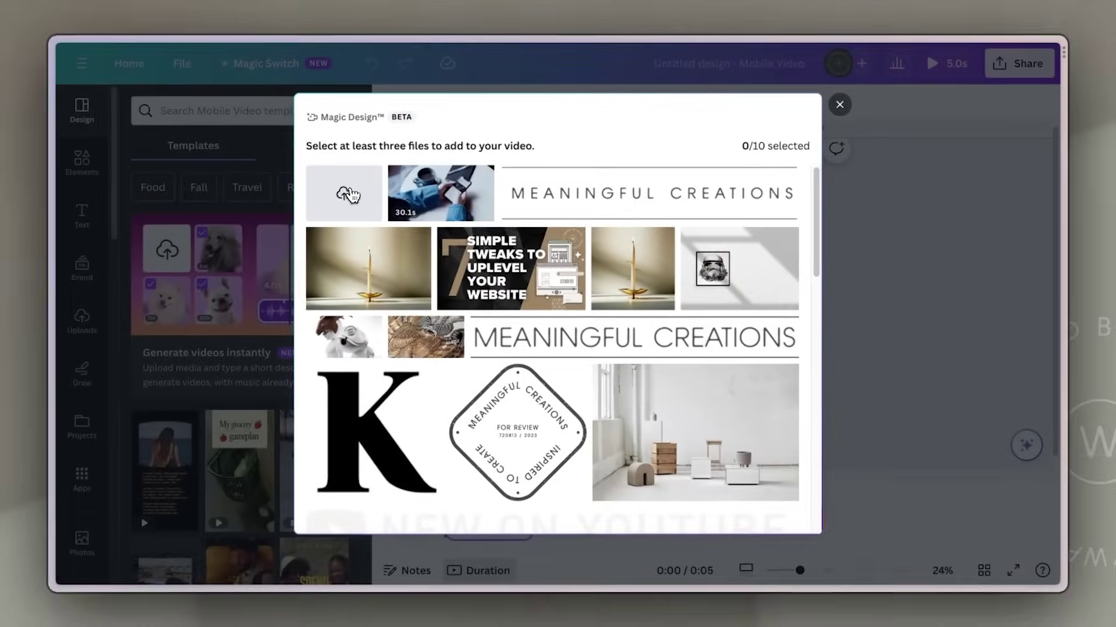
{"action": "left_click", "coordinate": [328, 203]}
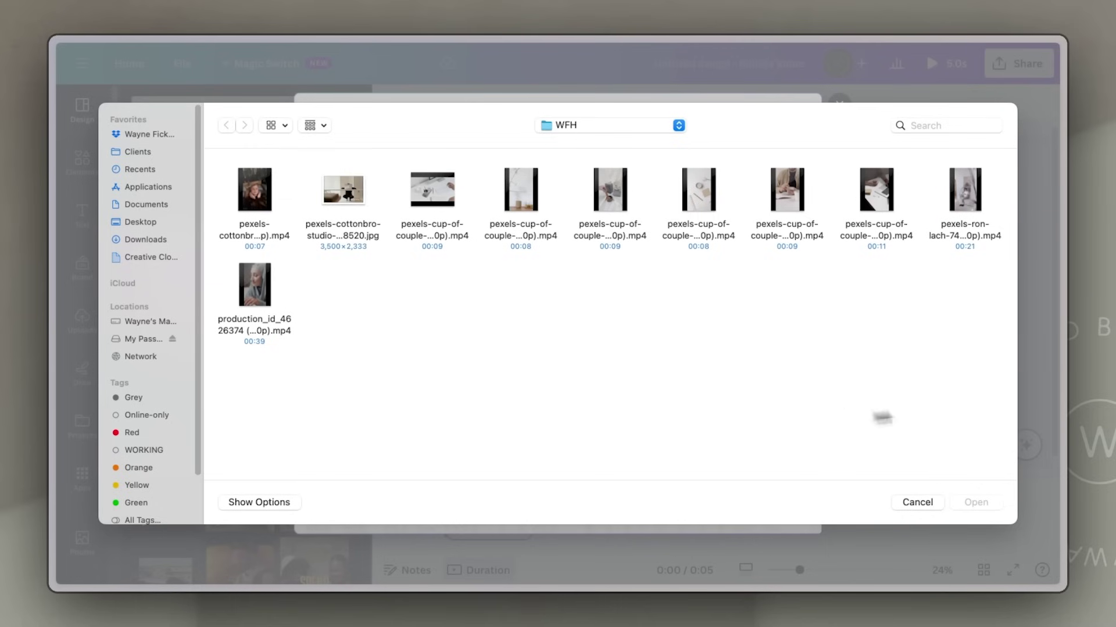
{"action": "left_click_drag", "start_coordinate": [994, 433], "coordinate": [224, 158]}
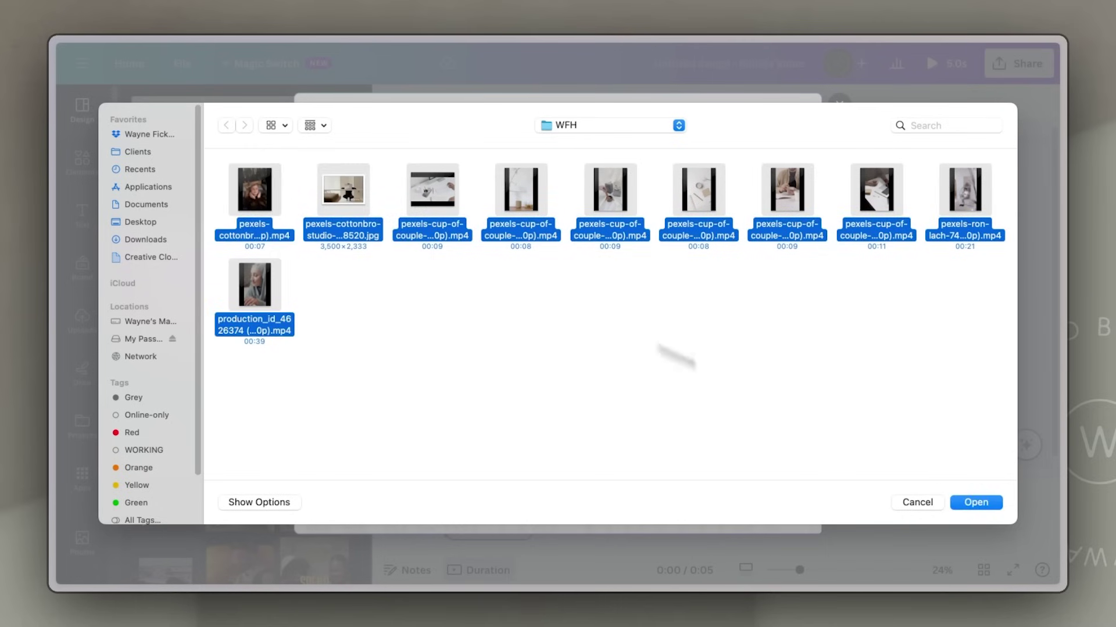
{"action": "left_click", "coordinate": [981, 503]}
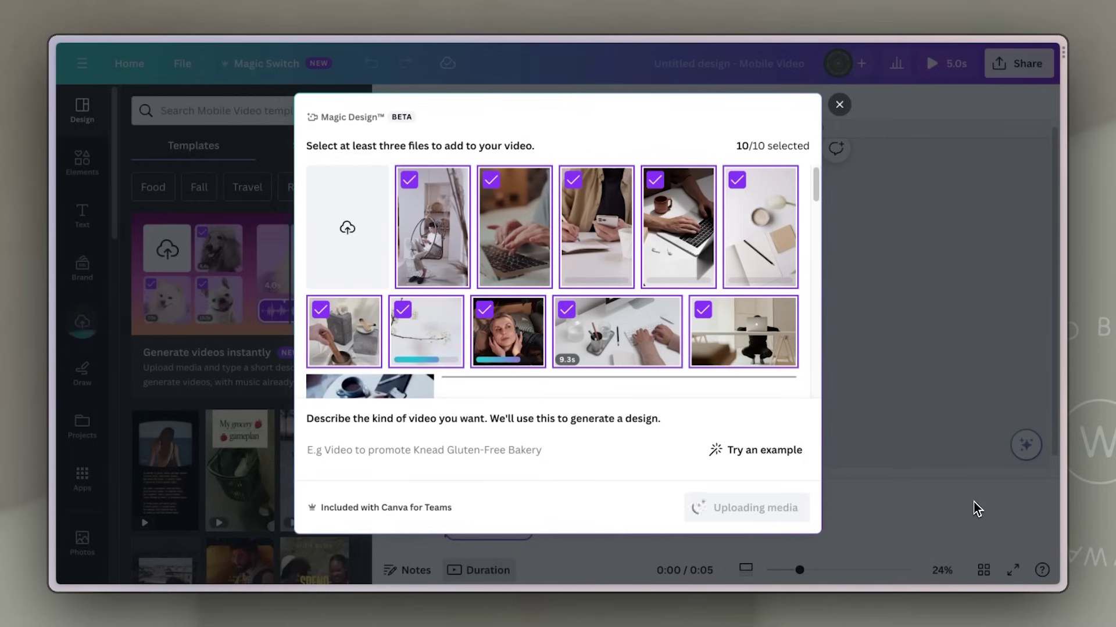
Step: Paste 'Minimal and elegant video with 5 tips for self care when working from home.' and generate
{"action": "left_click", "coordinate": [457, 457]}
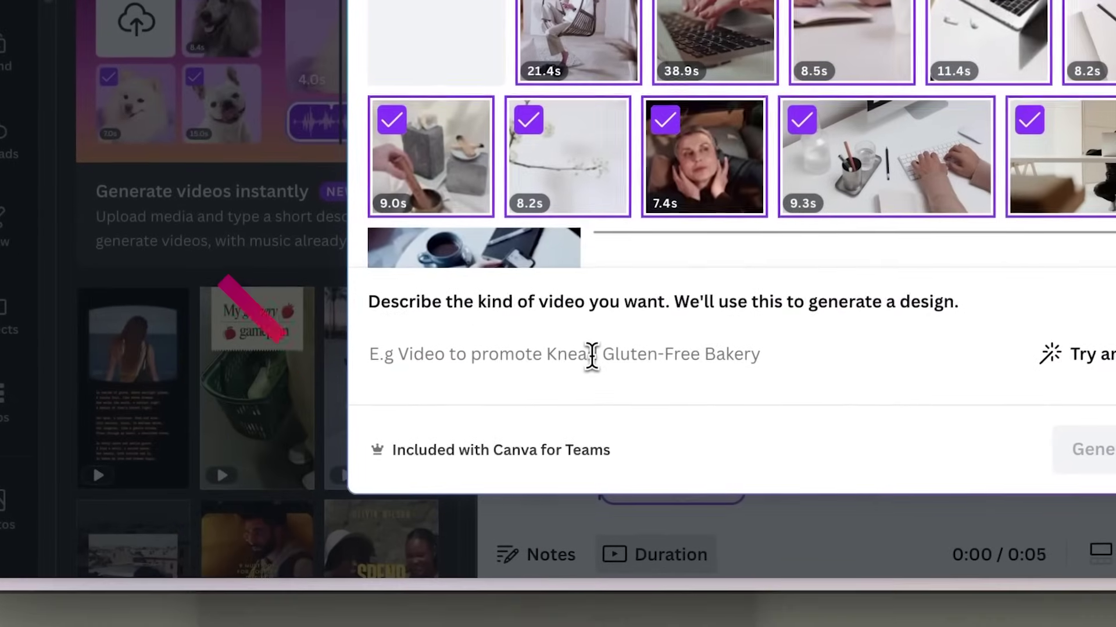
{"action": "type", "text": "Minimal and elegant video with 5 tips for self care when working from home."}
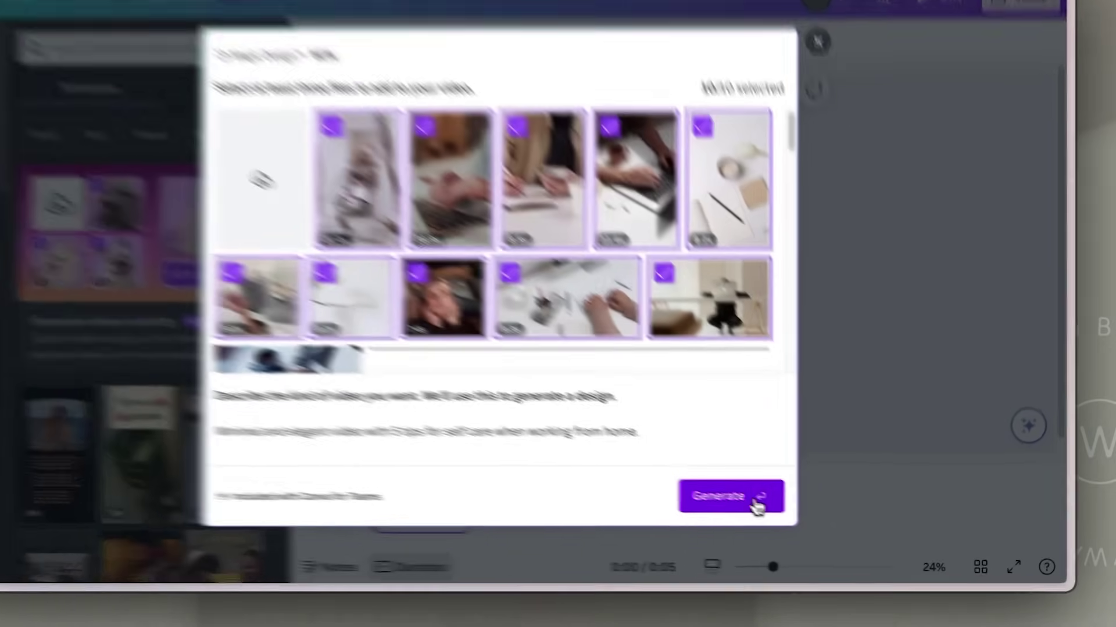
{"action": "left_click", "coordinate": [783, 511]}
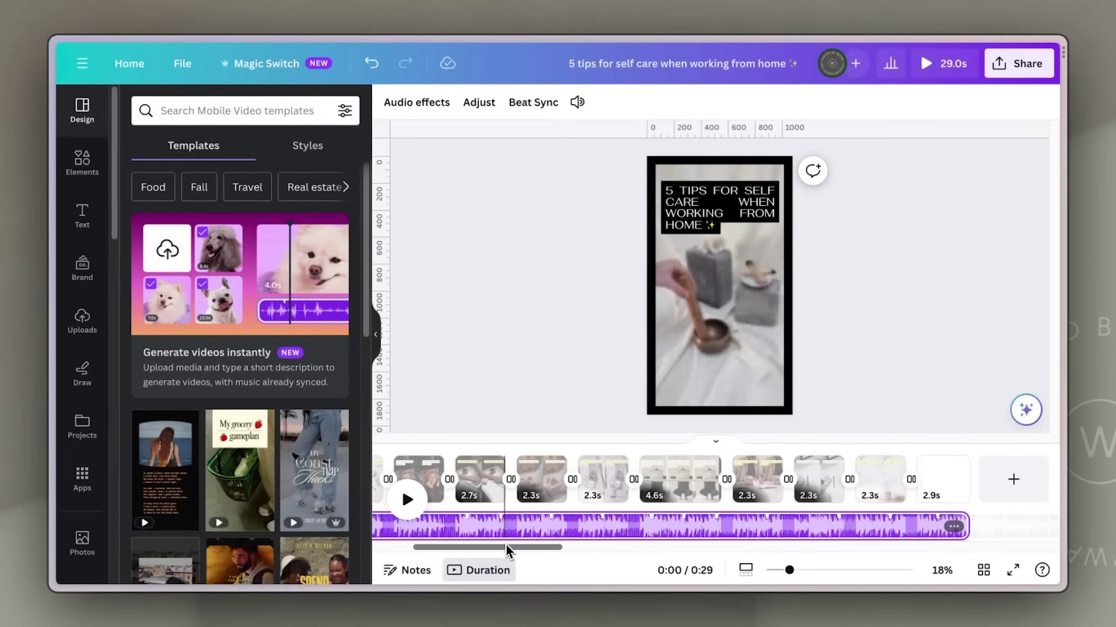
Step: Preview the opening pages, including the first tip and Get up and move around
{"action": "left_click_drag", "start_coordinate": [506, 549], "coordinate": [422, 556]}
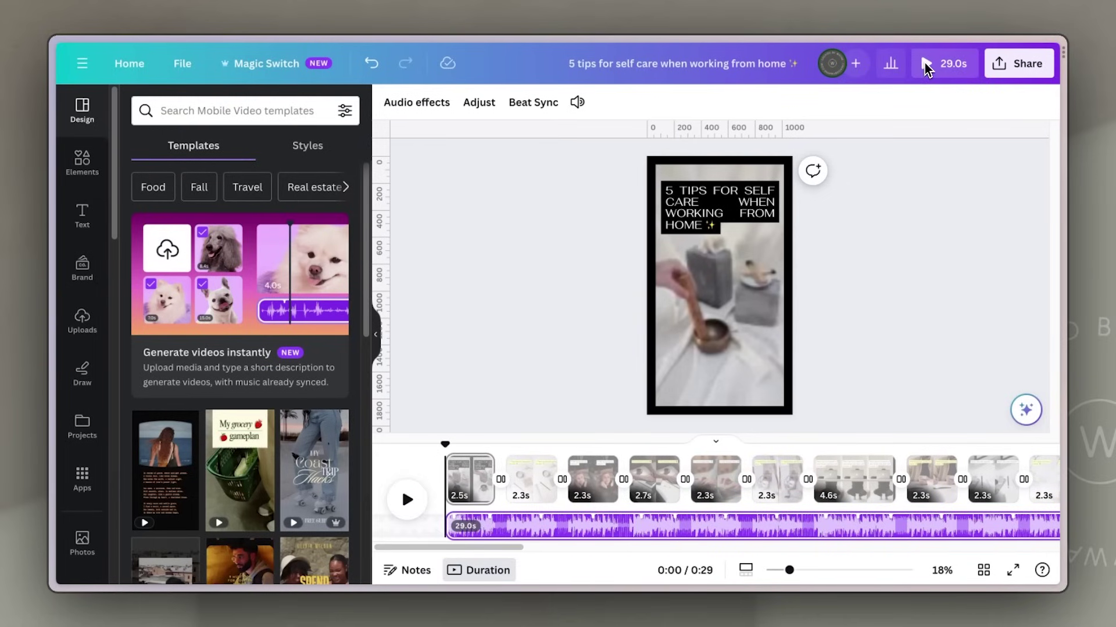
{"action": "left_click", "coordinate": [531, 480]}
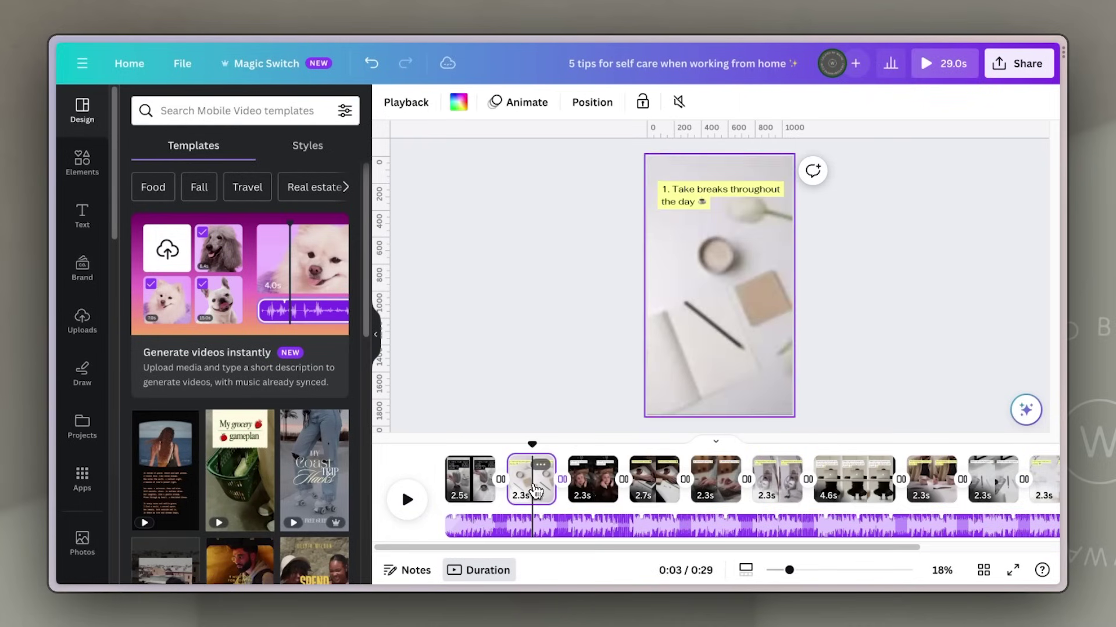
{"action": "left_click", "coordinate": [595, 495]}
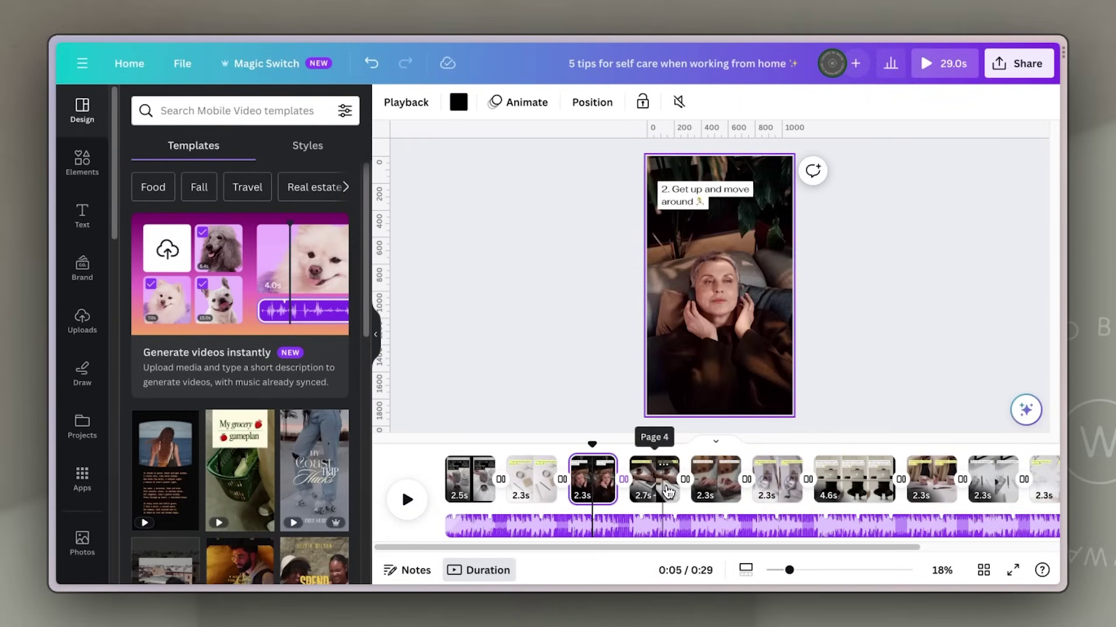
{"action": "left_click", "coordinate": [667, 492]}
{"action": "left_click", "coordinate": [723, 493]}
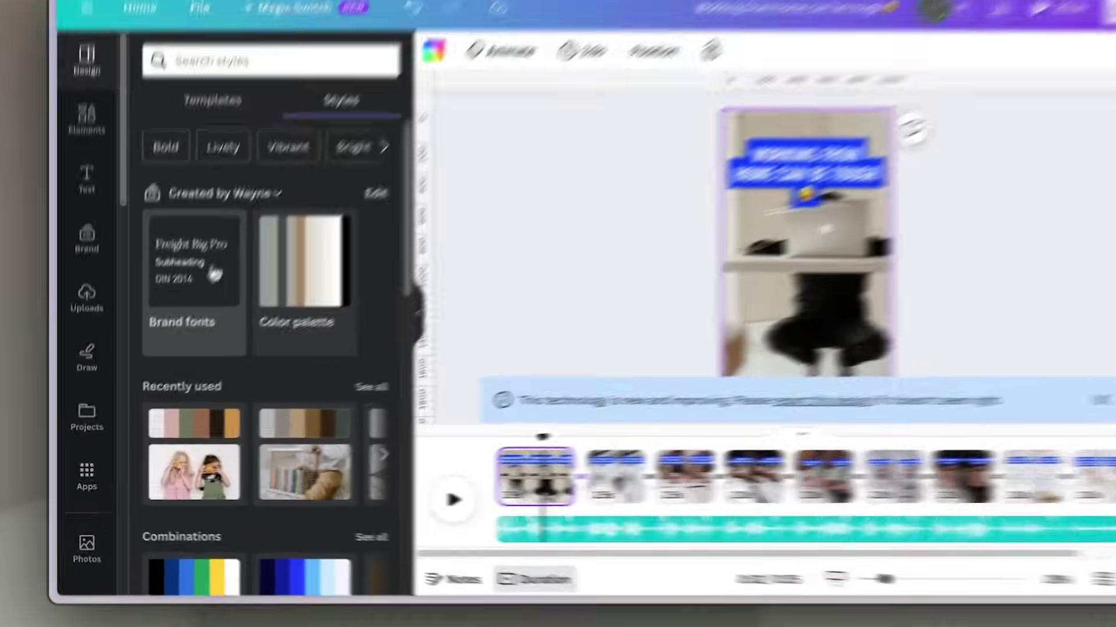
Step: Apply the brand fonts and a brand colour palette variation to all pages
{"action": "left_click", "coordinate": [189, 285]}
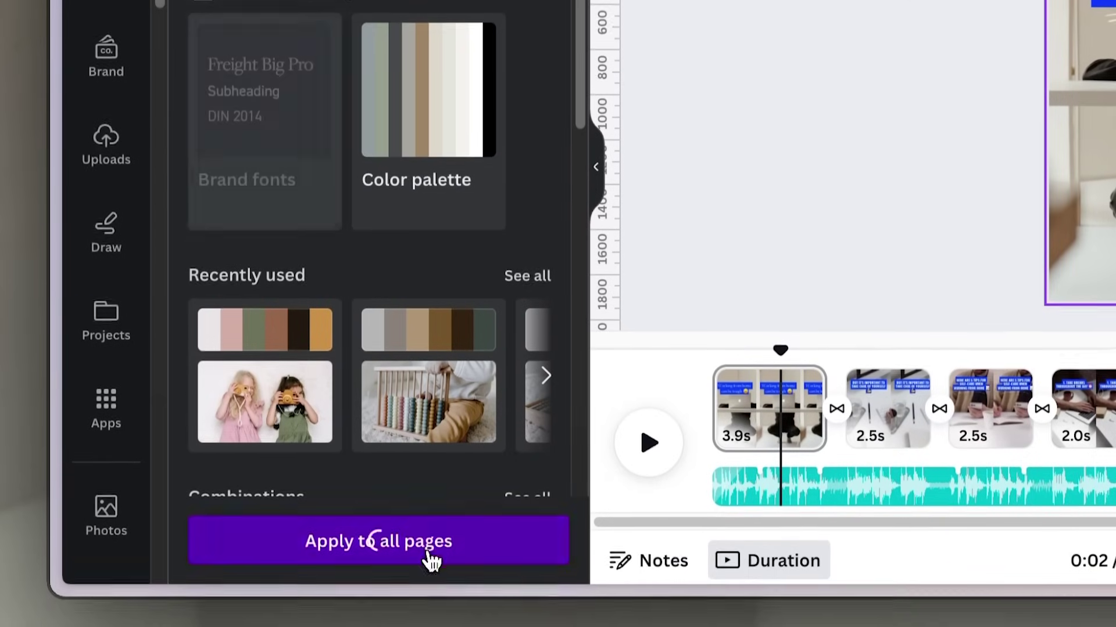
{"action": "left_click", "coordinate": [430, 607]}
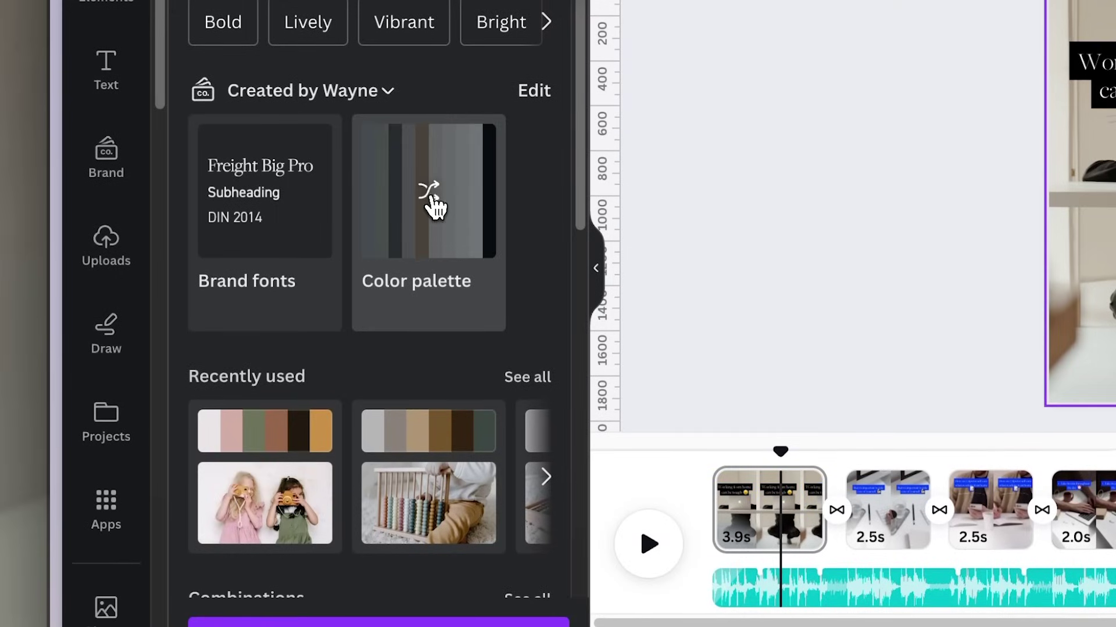
{"action": "left_click", "coordinate": [430, 192]}
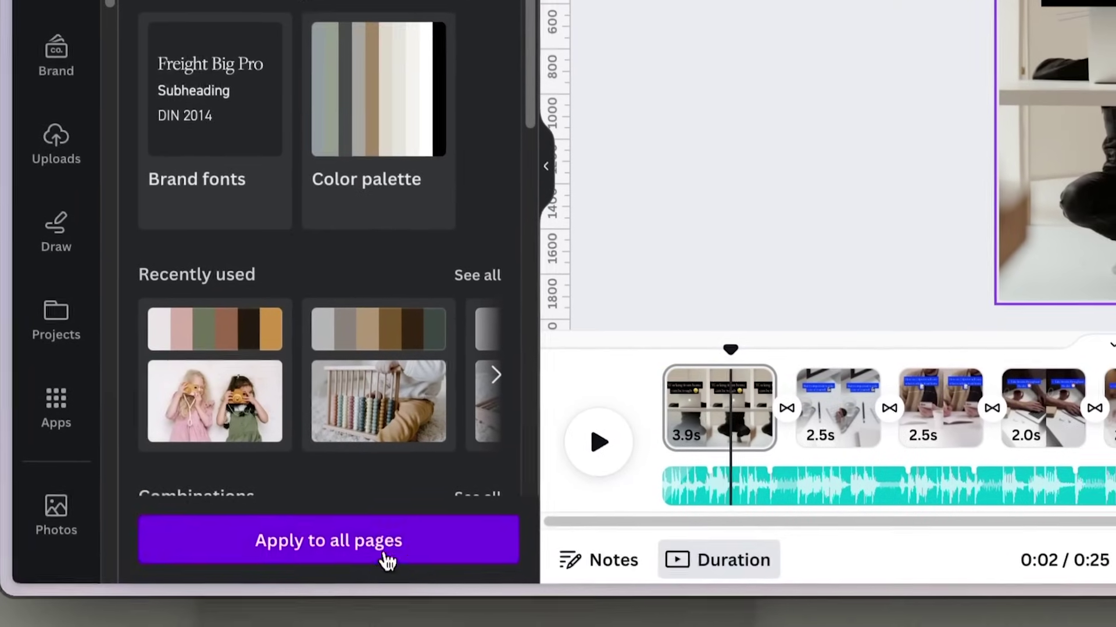
{"action": "left_click", "coordinate": [425, 623]}
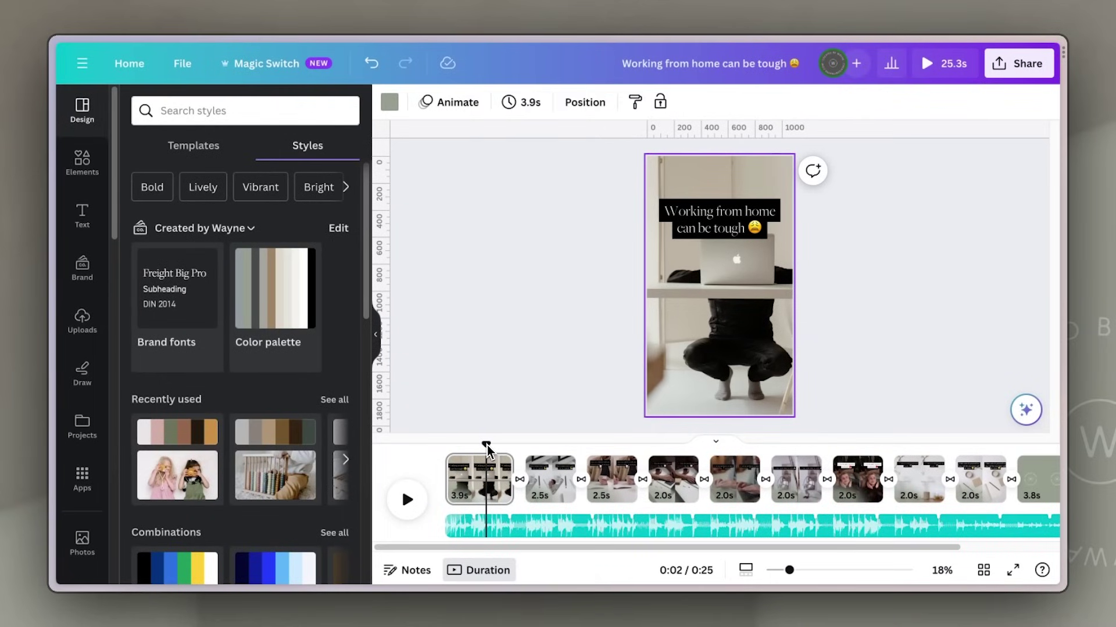
Step: Preview the restyled logo and tip pages, ending on Get up and move around
{"action": "left_click", "coordinate": [1040, 477]}
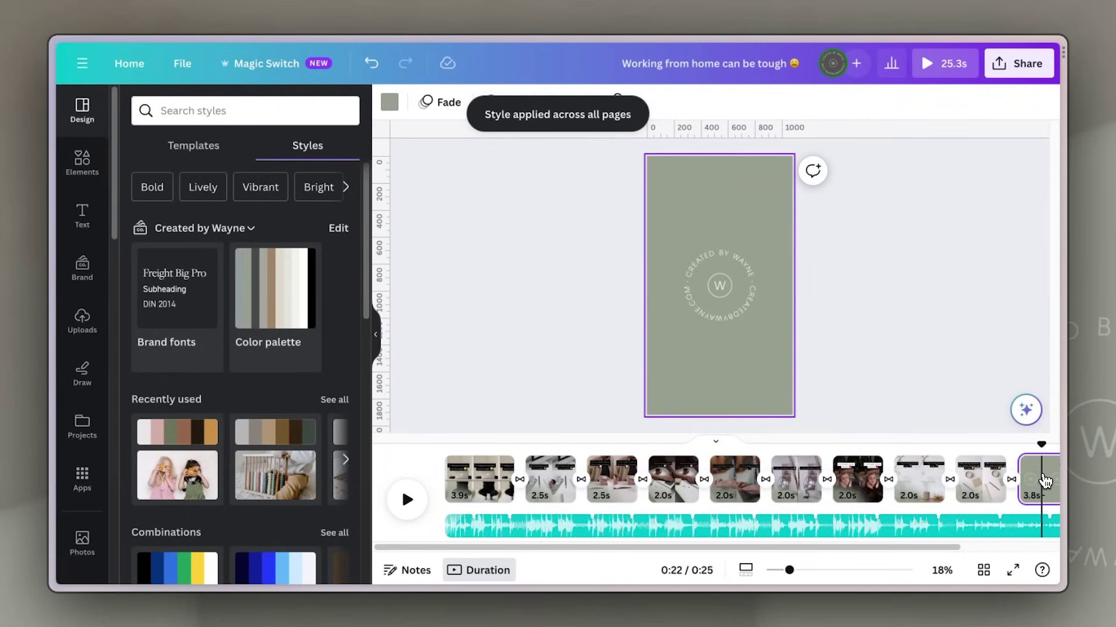
{"action": "left_click", "coordinate": [736, 483]}
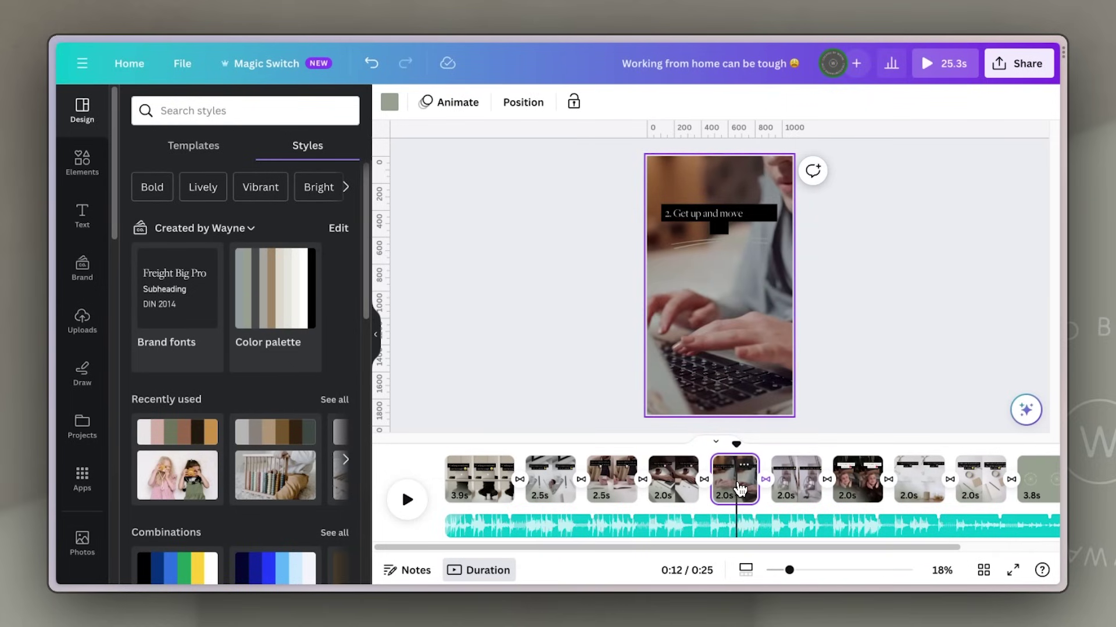
{"action": "left_click", "coordinate": [552, 491]}
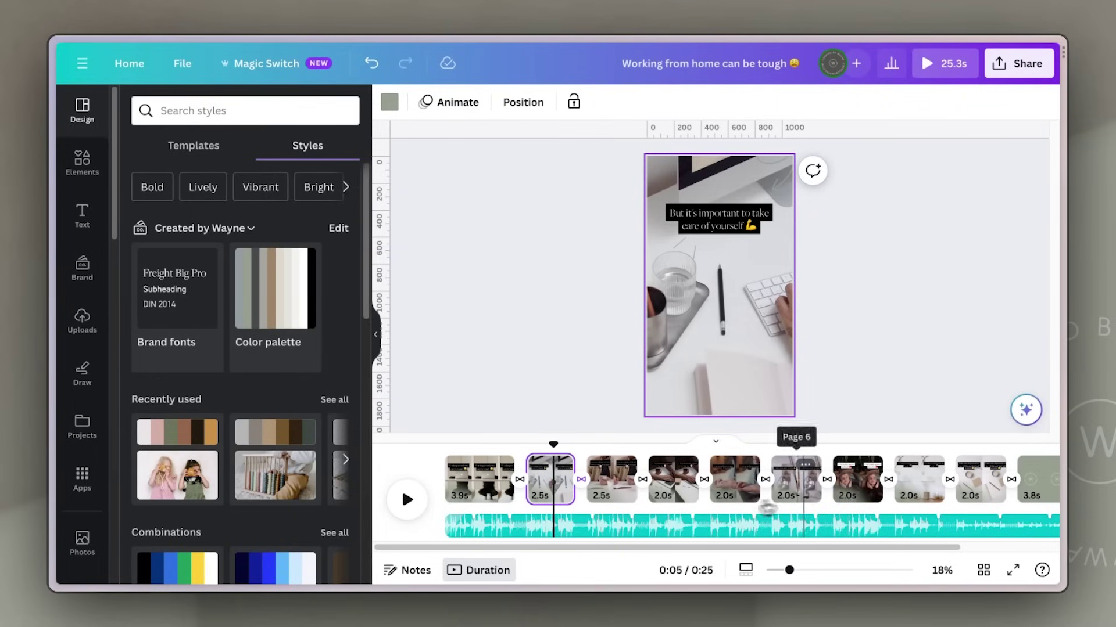
{"action": "left_click", "coordinate": [619, 495]}
{"action": "left_click", "coordinate": [686, 491]}
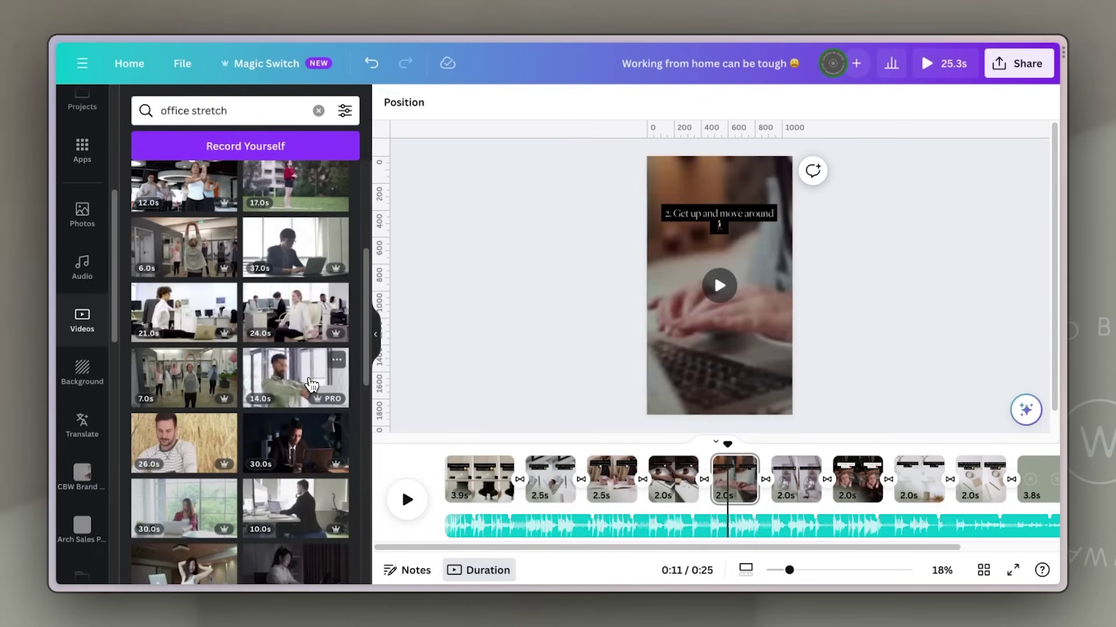
Step: Replace the page footage with the 14.0s office stretch clip and turn on Beat Sync
{"action": "left_click_drag", "start_coordinate": [311, 385], "coordinate": [657, 371]}
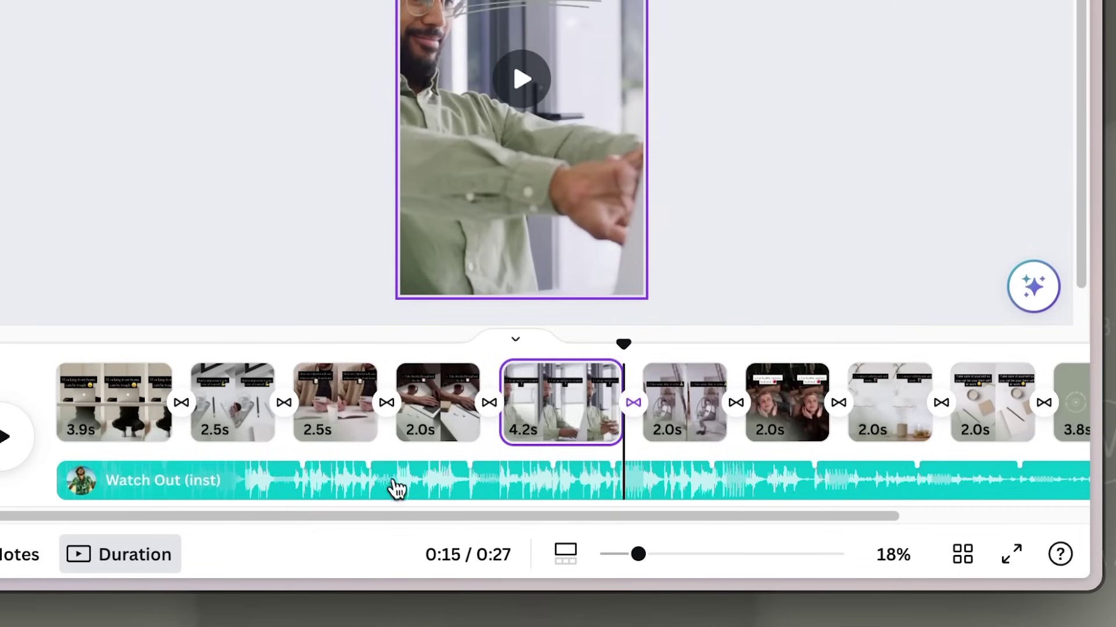
{"action": "left_click", "coordinate": [393, 483]}
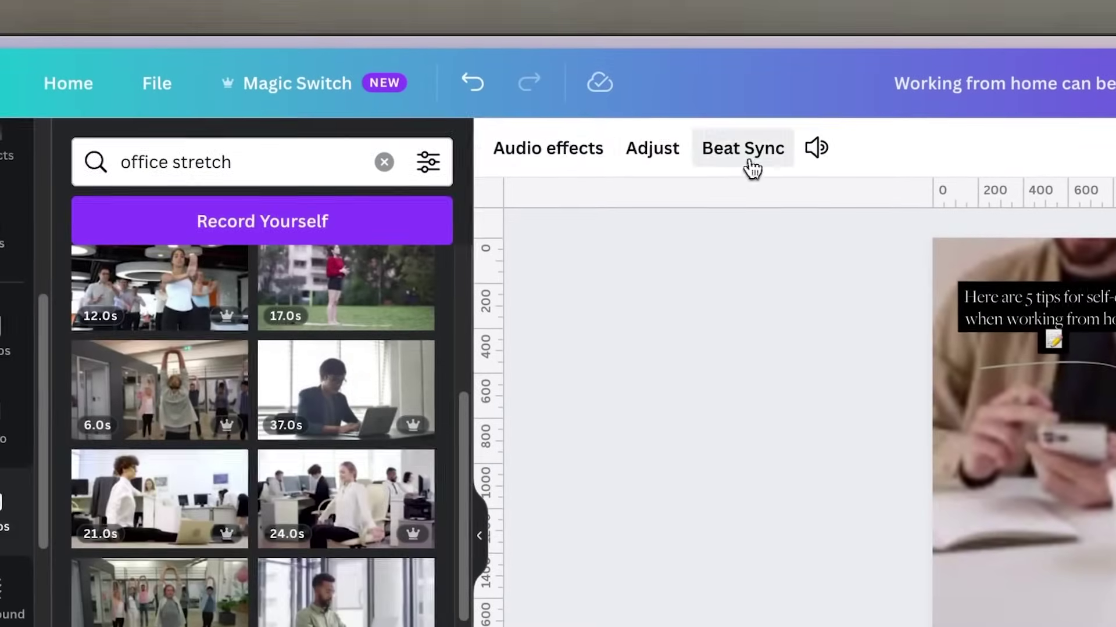
{"action": "left_click", "coordinate": [749, 158]}
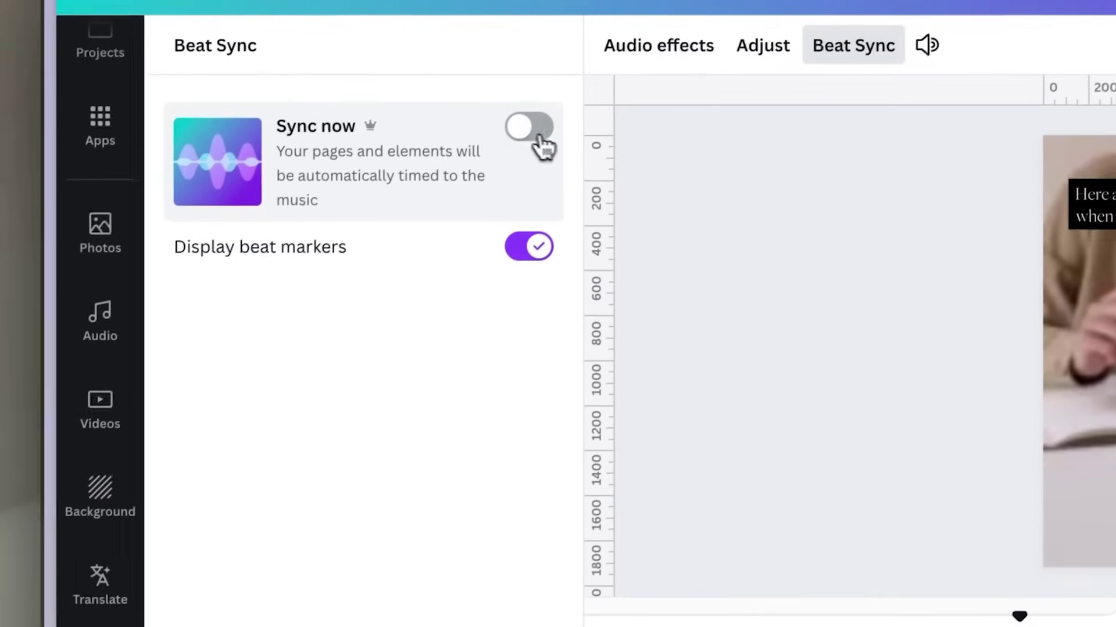
{"action": "left_click", "coordinate": [520, 131]}
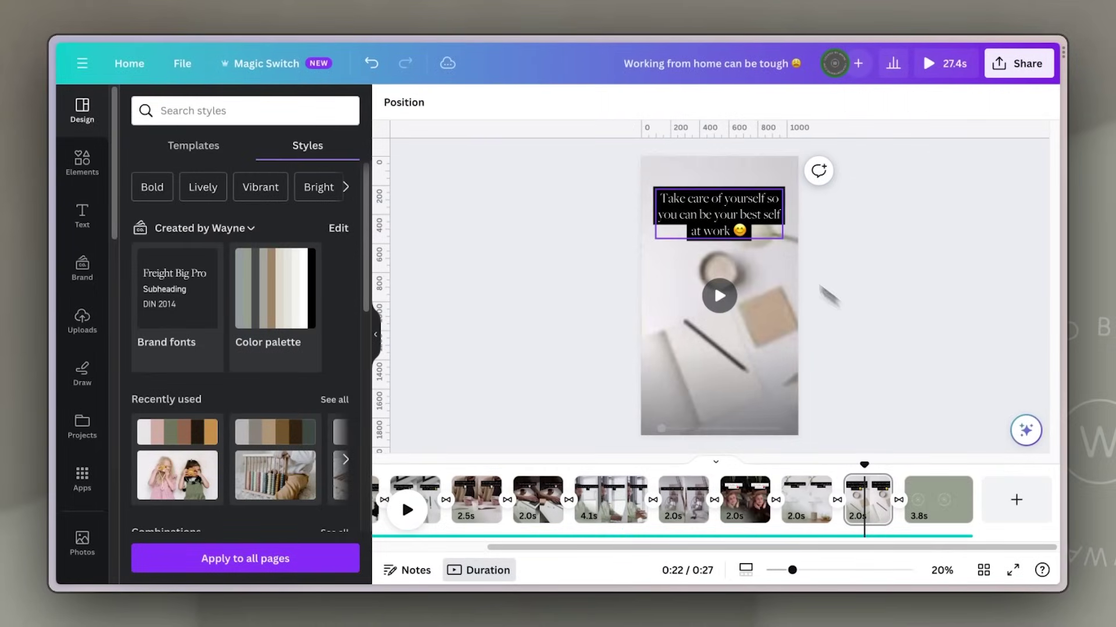
Step: Review the Connect with friends, Eat healthy, and Take some time to relax pages
{"action": "left_click", "coordinate": [806, 500]}
{"action": "left_click", "coordinate": [735, 218]}
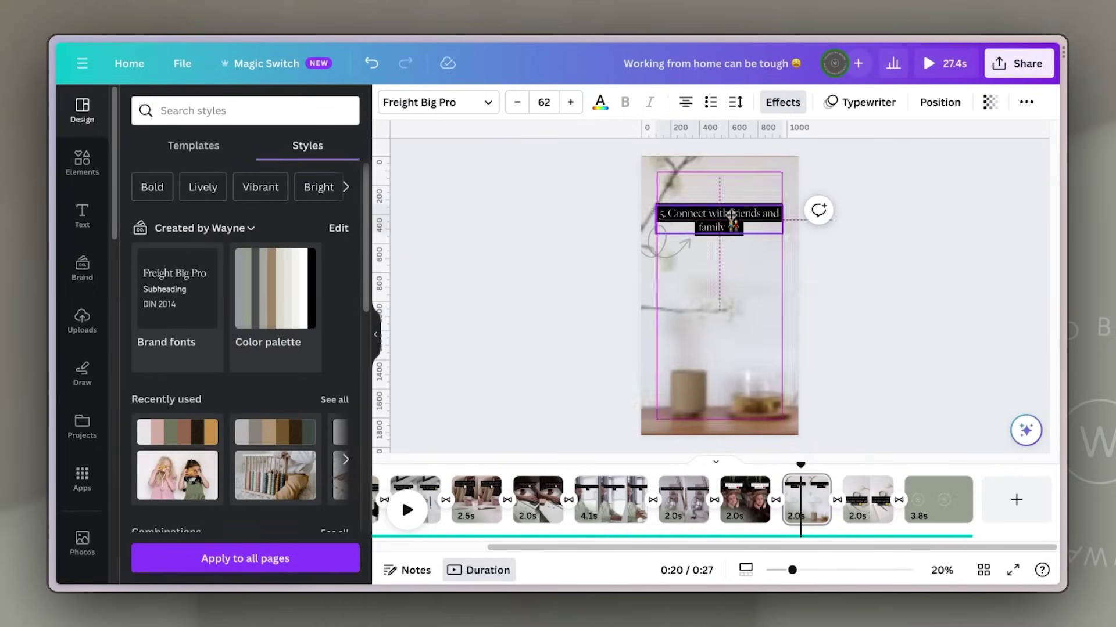
{"action": "left_click", "coordinate": [745, 500]}
{"action": "left_click", "coordinate": [735, 220]}
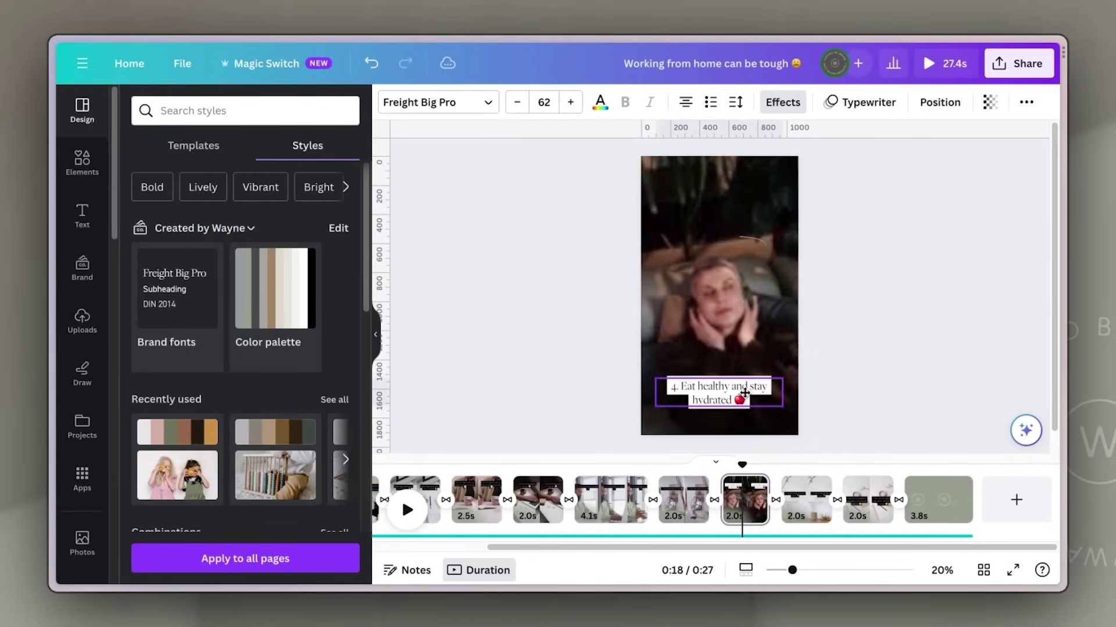
{"action": "left_click", "coordinate": [684, 499]}
{"action": "left_click", "coordinate": [744, 231]}
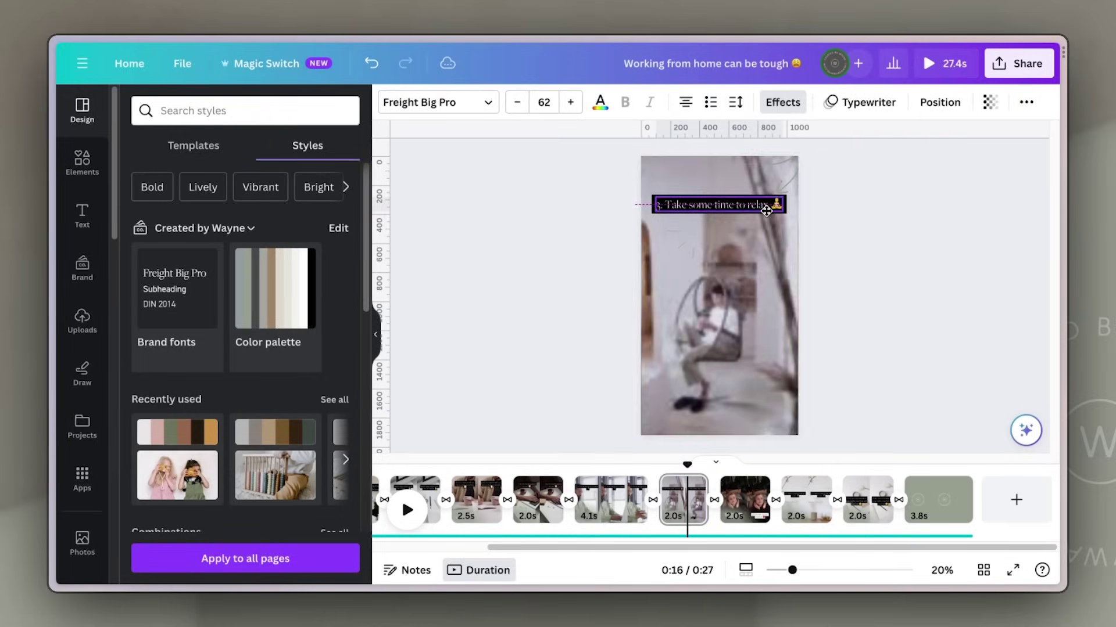
Step: Check the Get up and move around page and bring up the Share panel
{"action": "left_click", "coordinate": [610, 499]}
{"action": "left_click", "coordinate": [746, 218]}
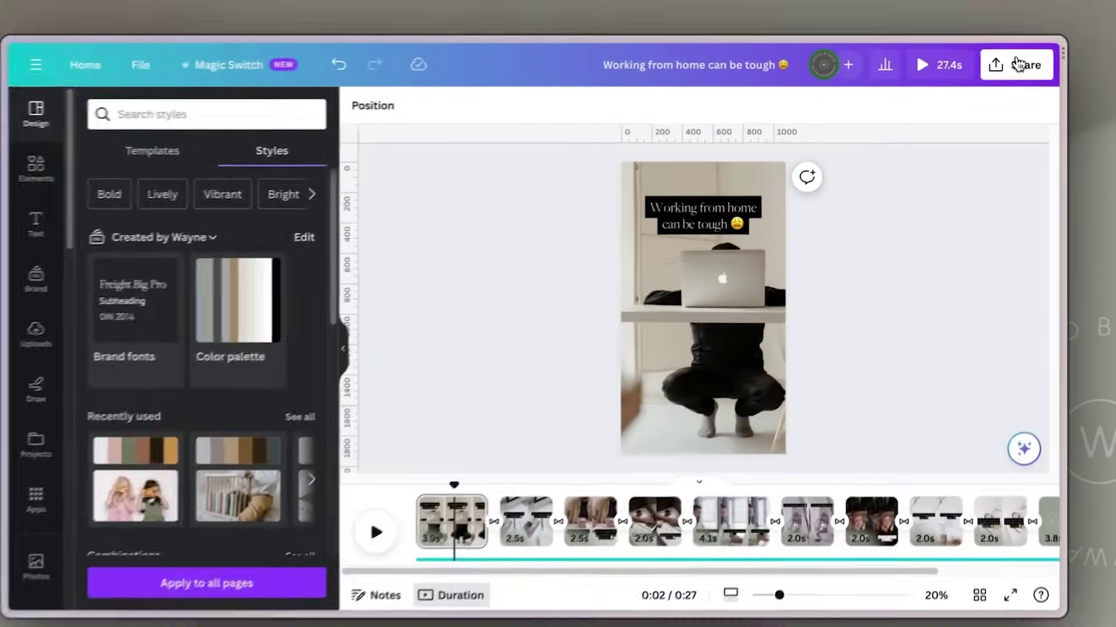
{"action": "left_click", "coordinate": [1016, 65]}
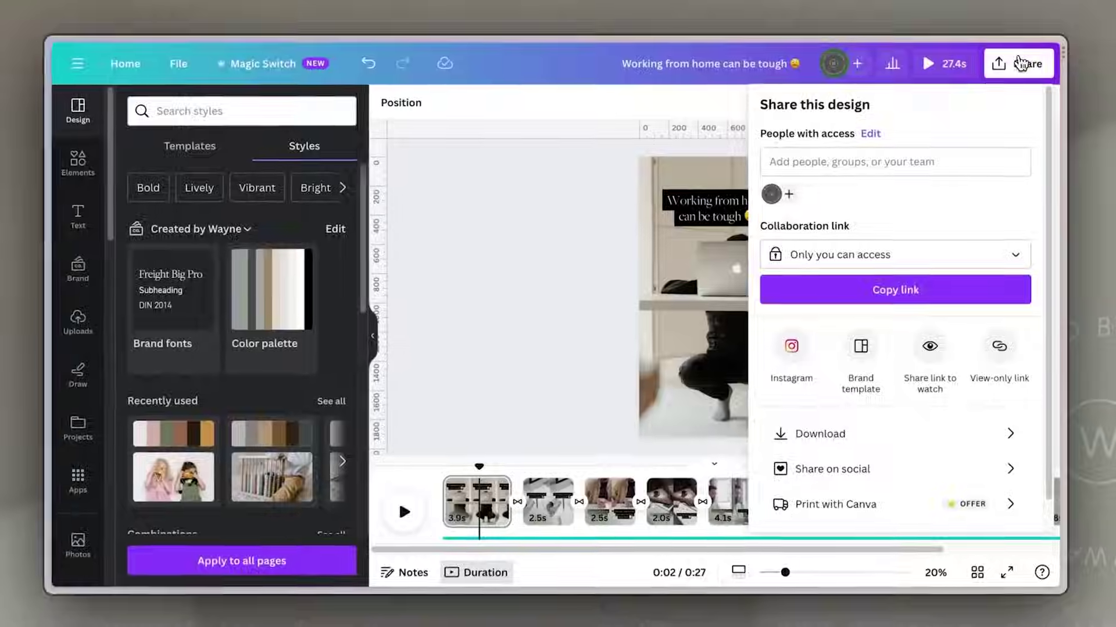